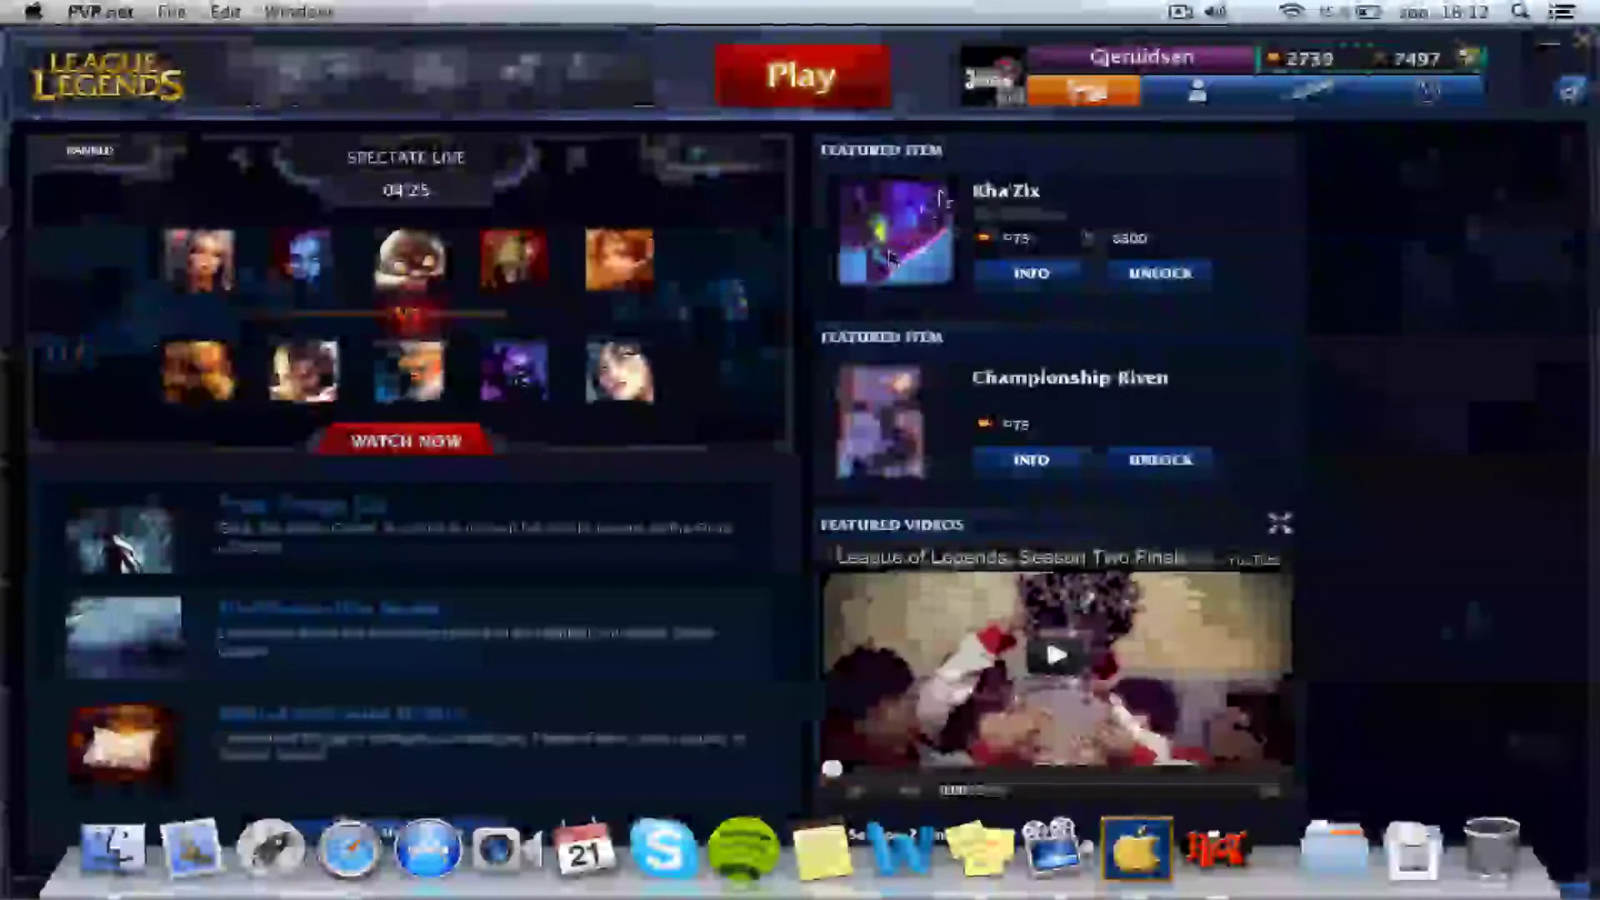
- Start creating a new custom game from the Play menu
{"action": "left_click", "coordinate": [802, 100]}
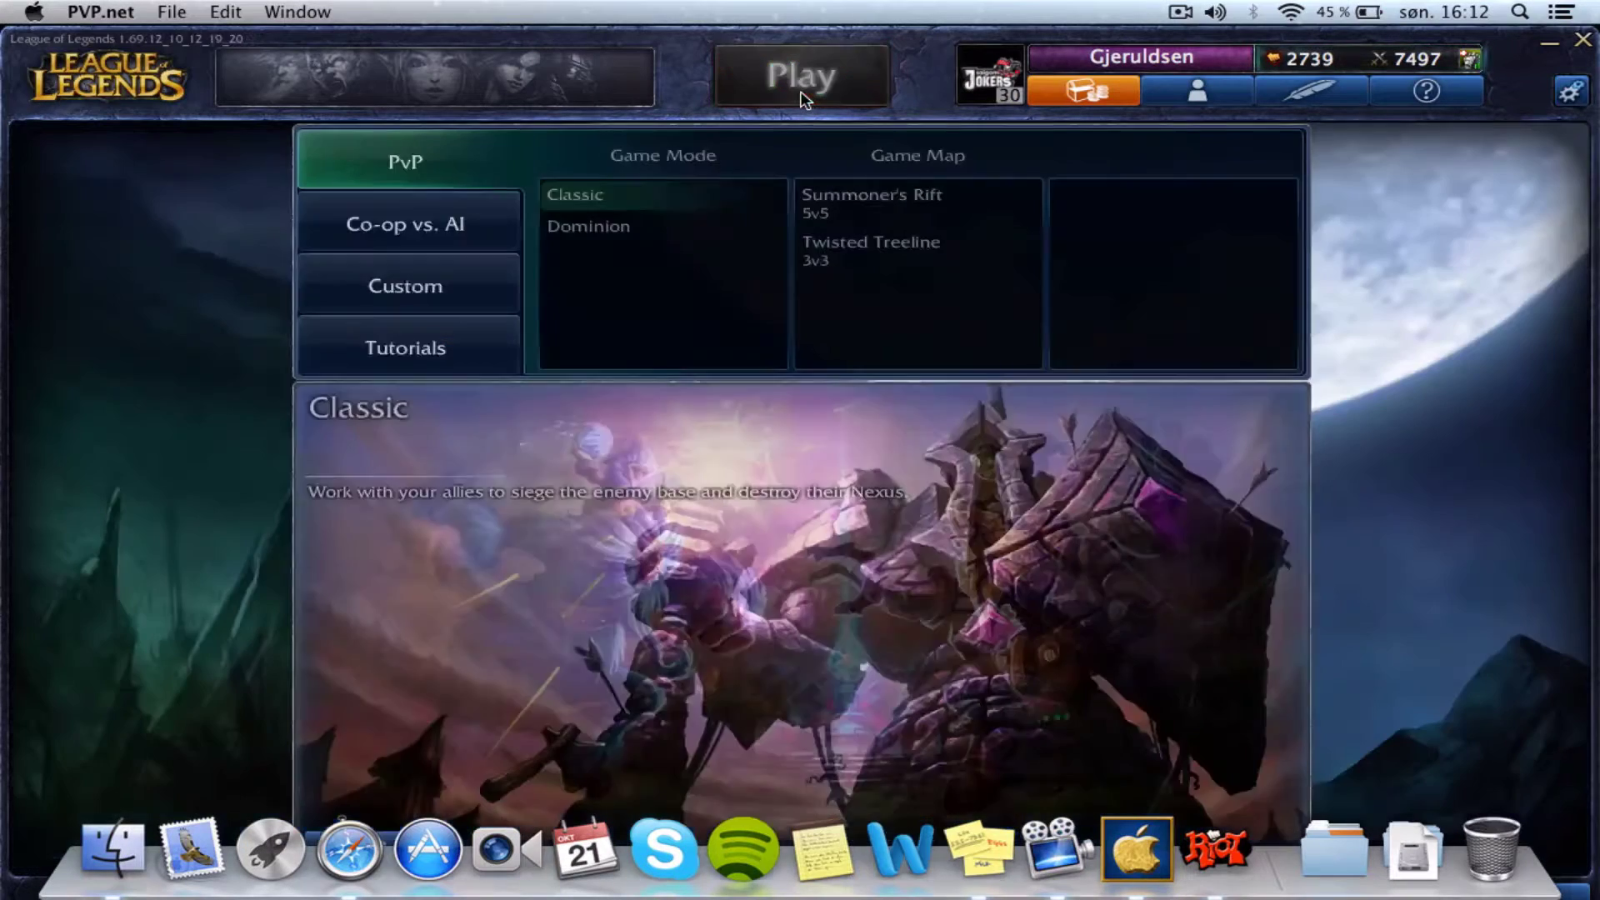
{"action": "left_click", "coordinate": [465, 298]}
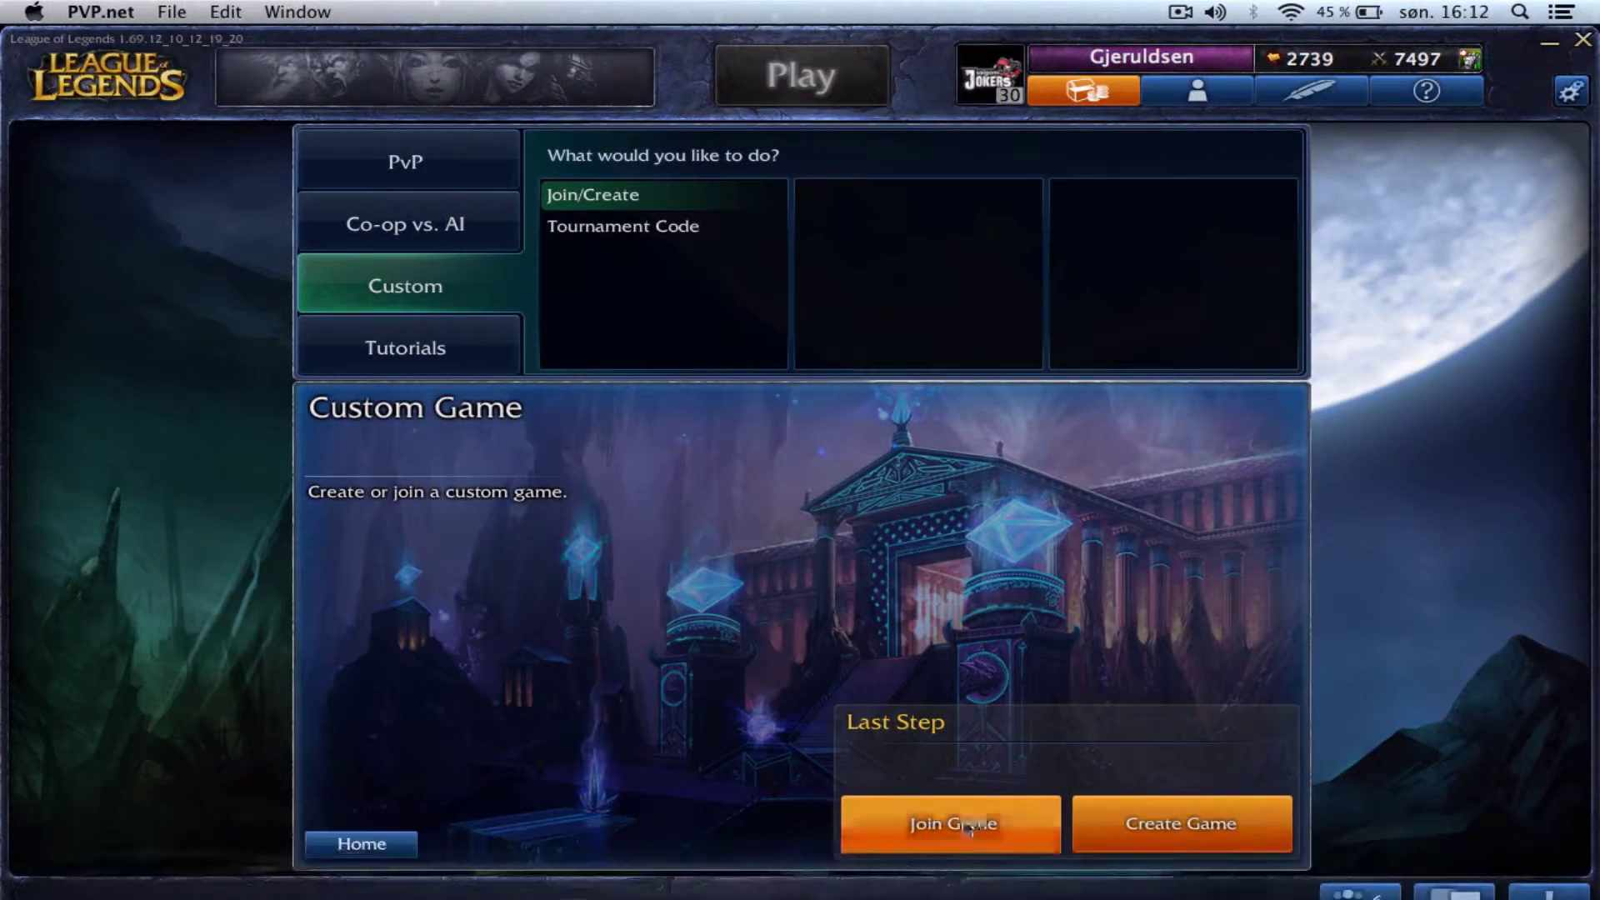
{"action": "left_click", "coordinate": [1180, 823]}
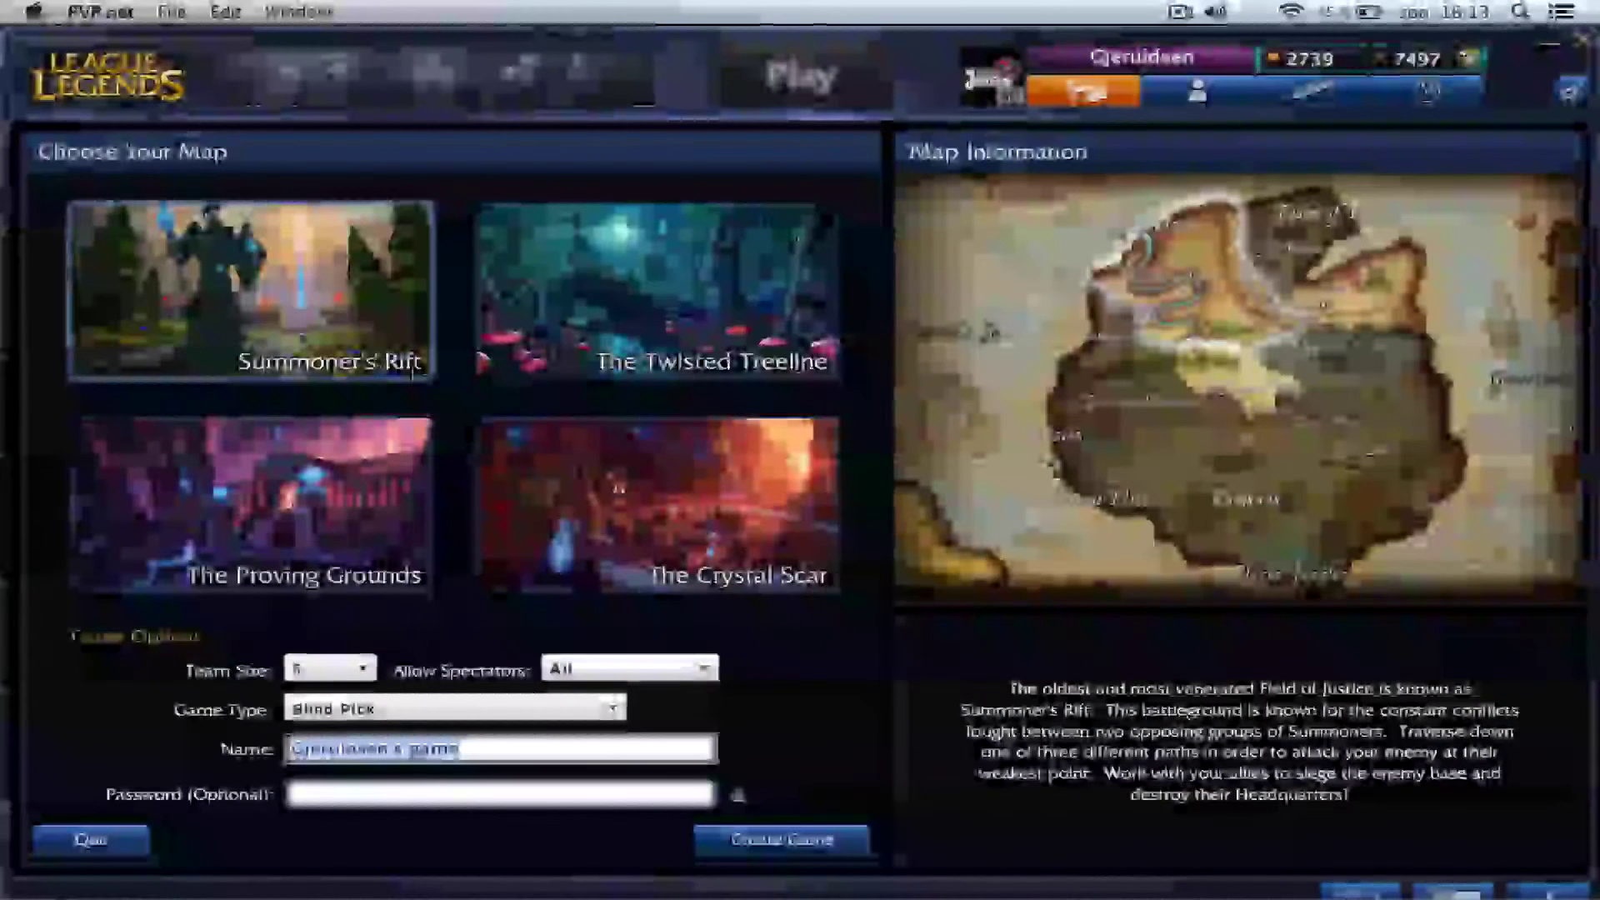
- Set the team size to 1 on Summoner's Rift and create the lobby
{"action": "left_click", "coordinate": [338, 676]}
{"action": "left_click", "coordinate": [327, 694]}
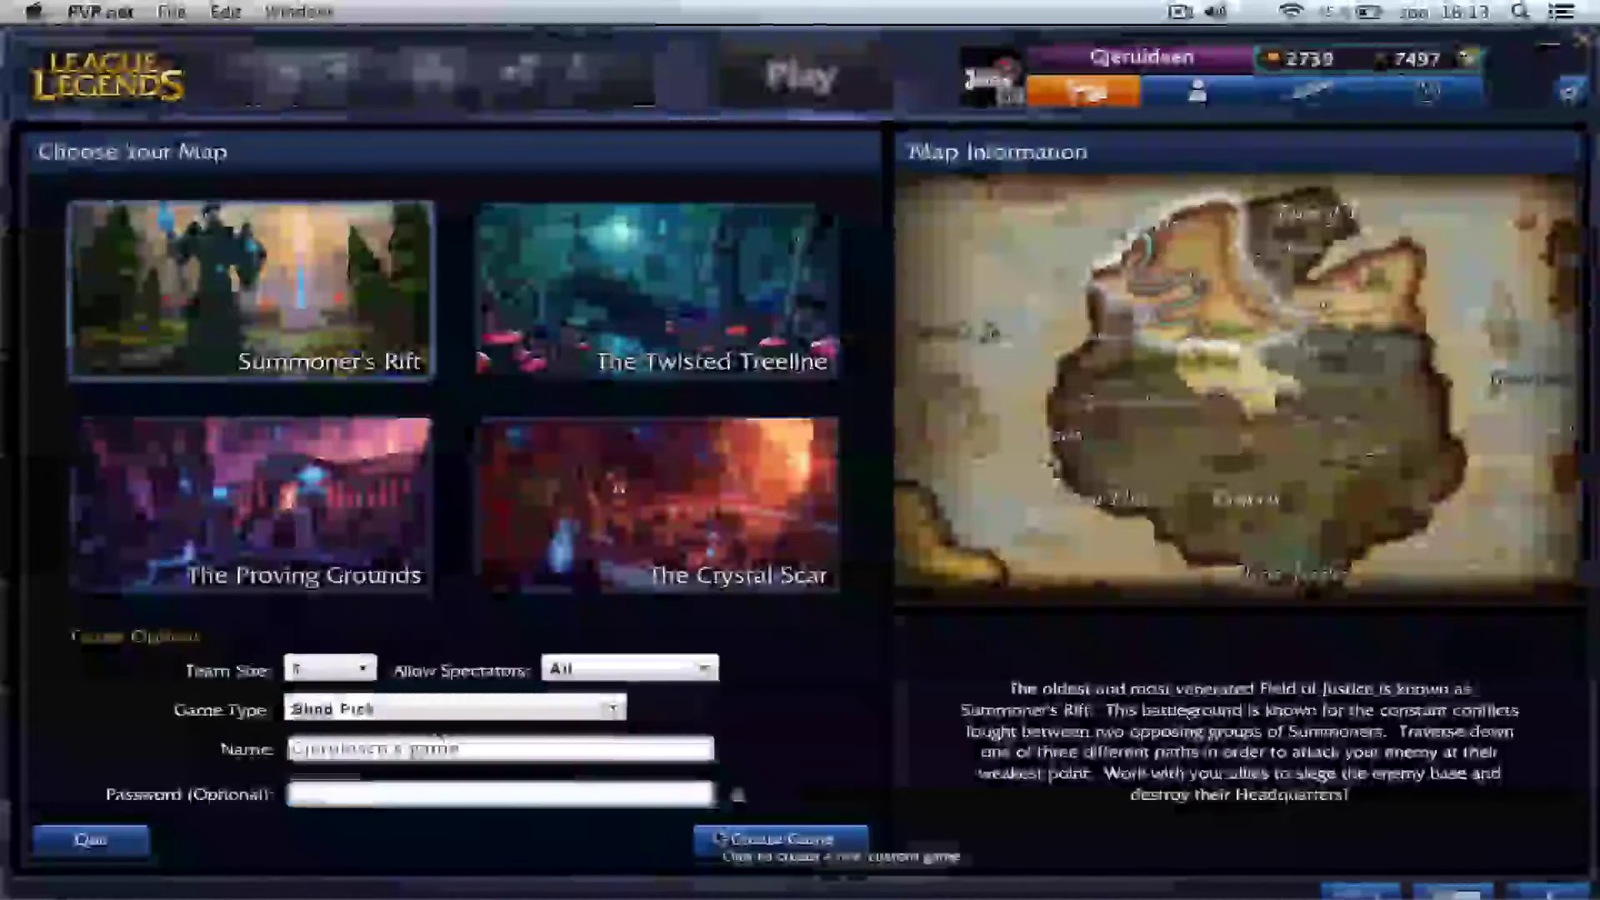
{"action": "left_click", "coordinate": [718, 840]}
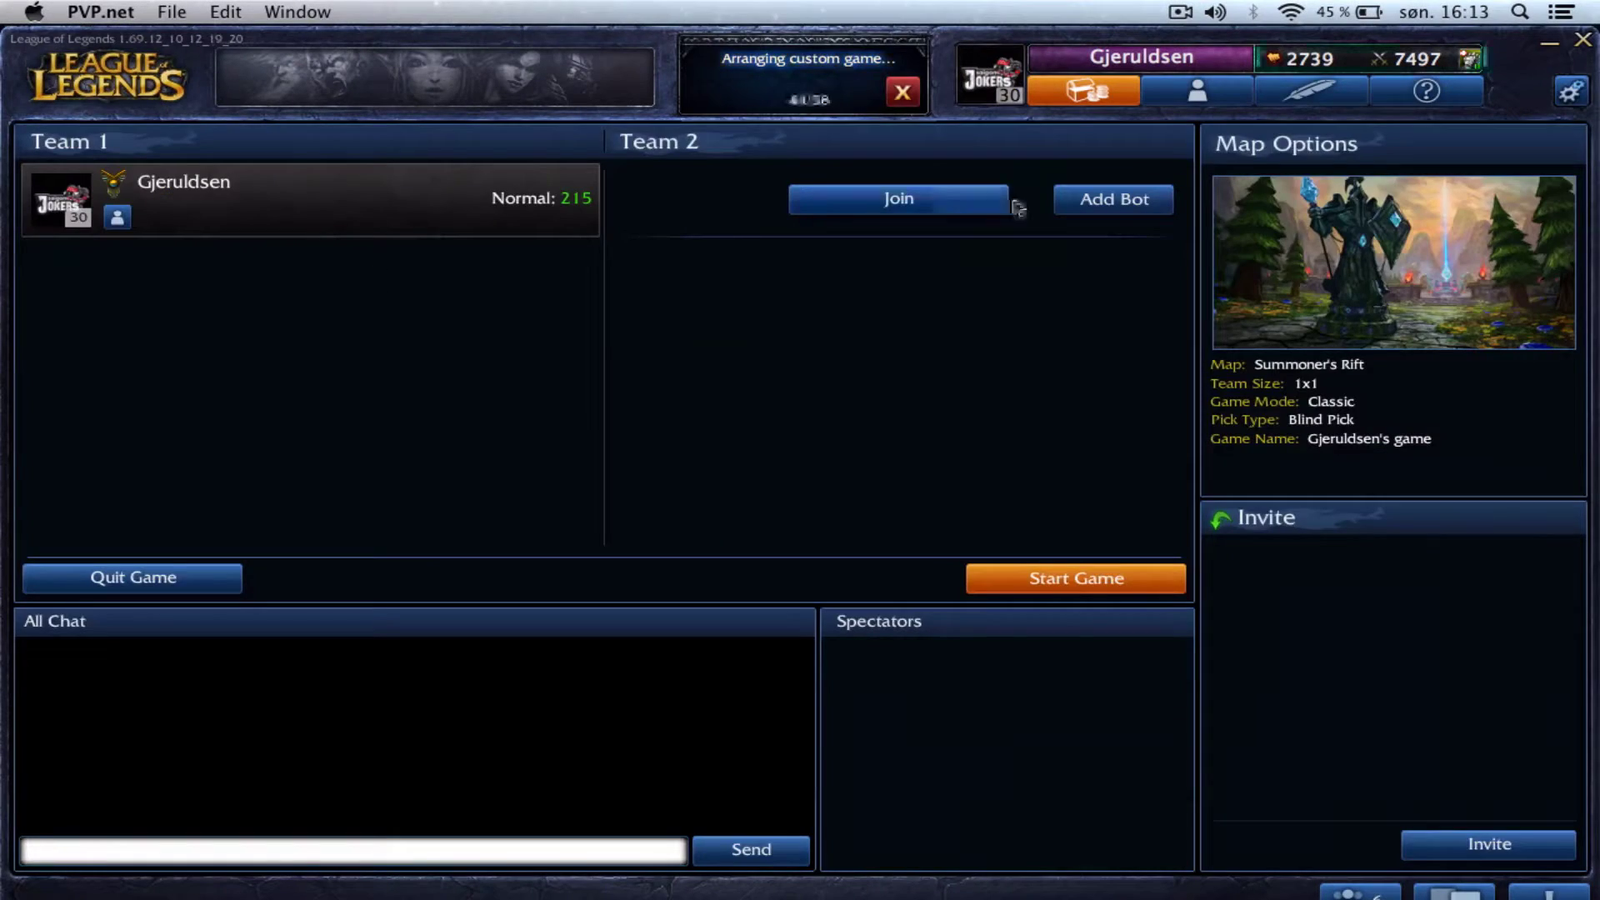
- Add a bot to Team 2, start the game and lock in a champion
{"action": "left_click", "coordinate": [1115, 199]}
{"action": "left_click", "coordinate": [1076, 577]}
{"action": "left_click", "coordinate": [1088, 595]}
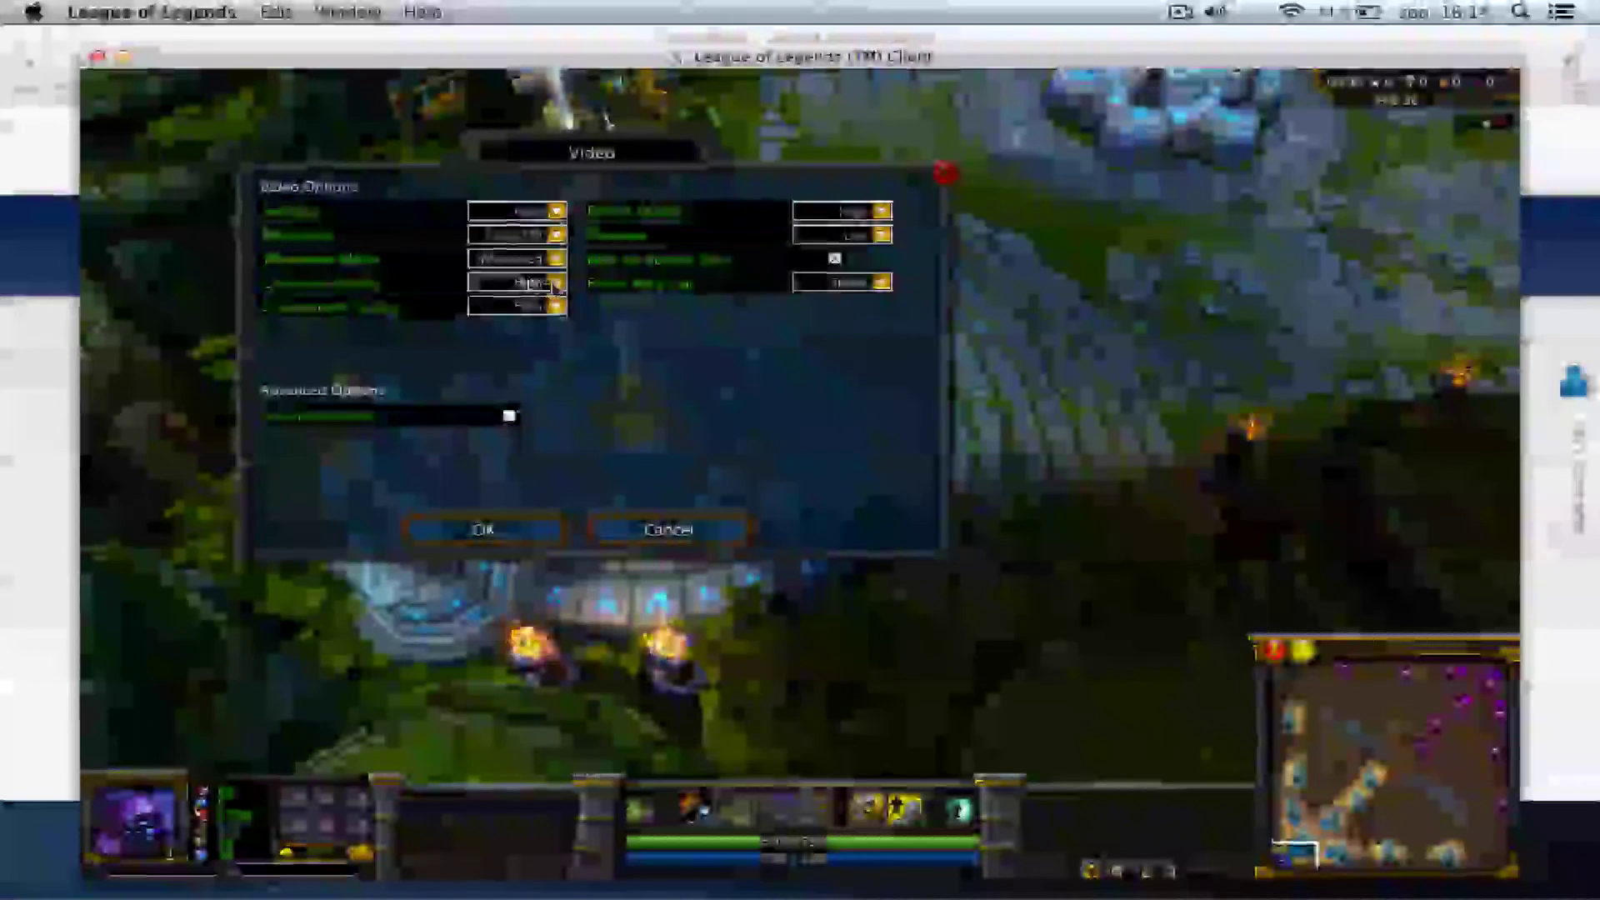
- Set Character Quality to a low level, apply it and close the options
{"action": "left_click", "coordinate": [556, 287]}
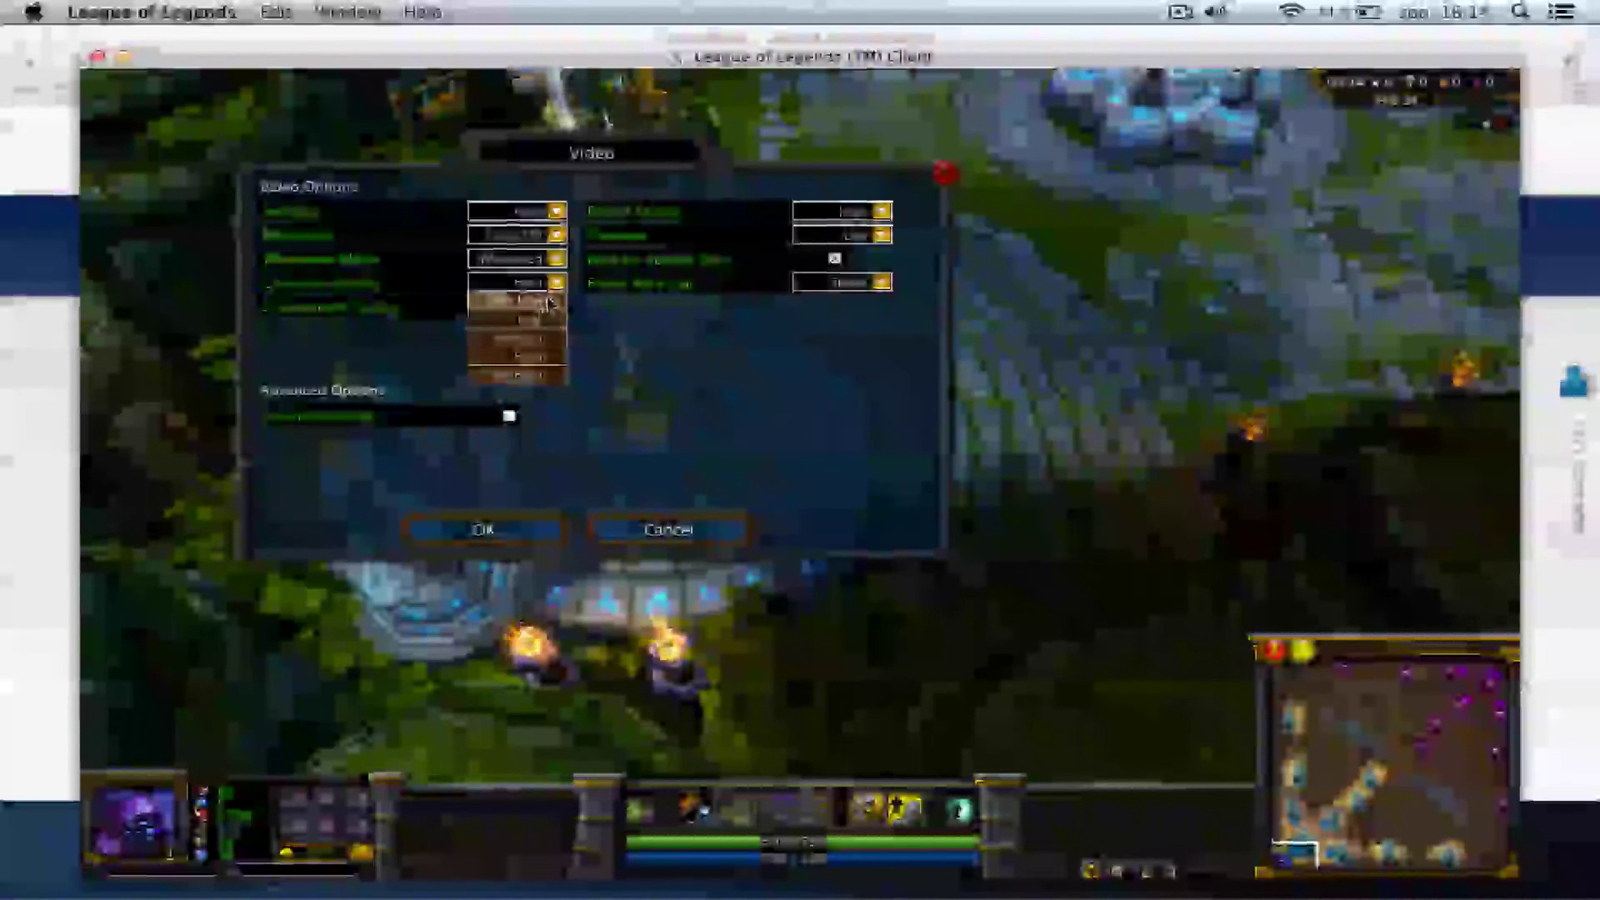
{"action": "left_click", "coordinate": [548, 304]}
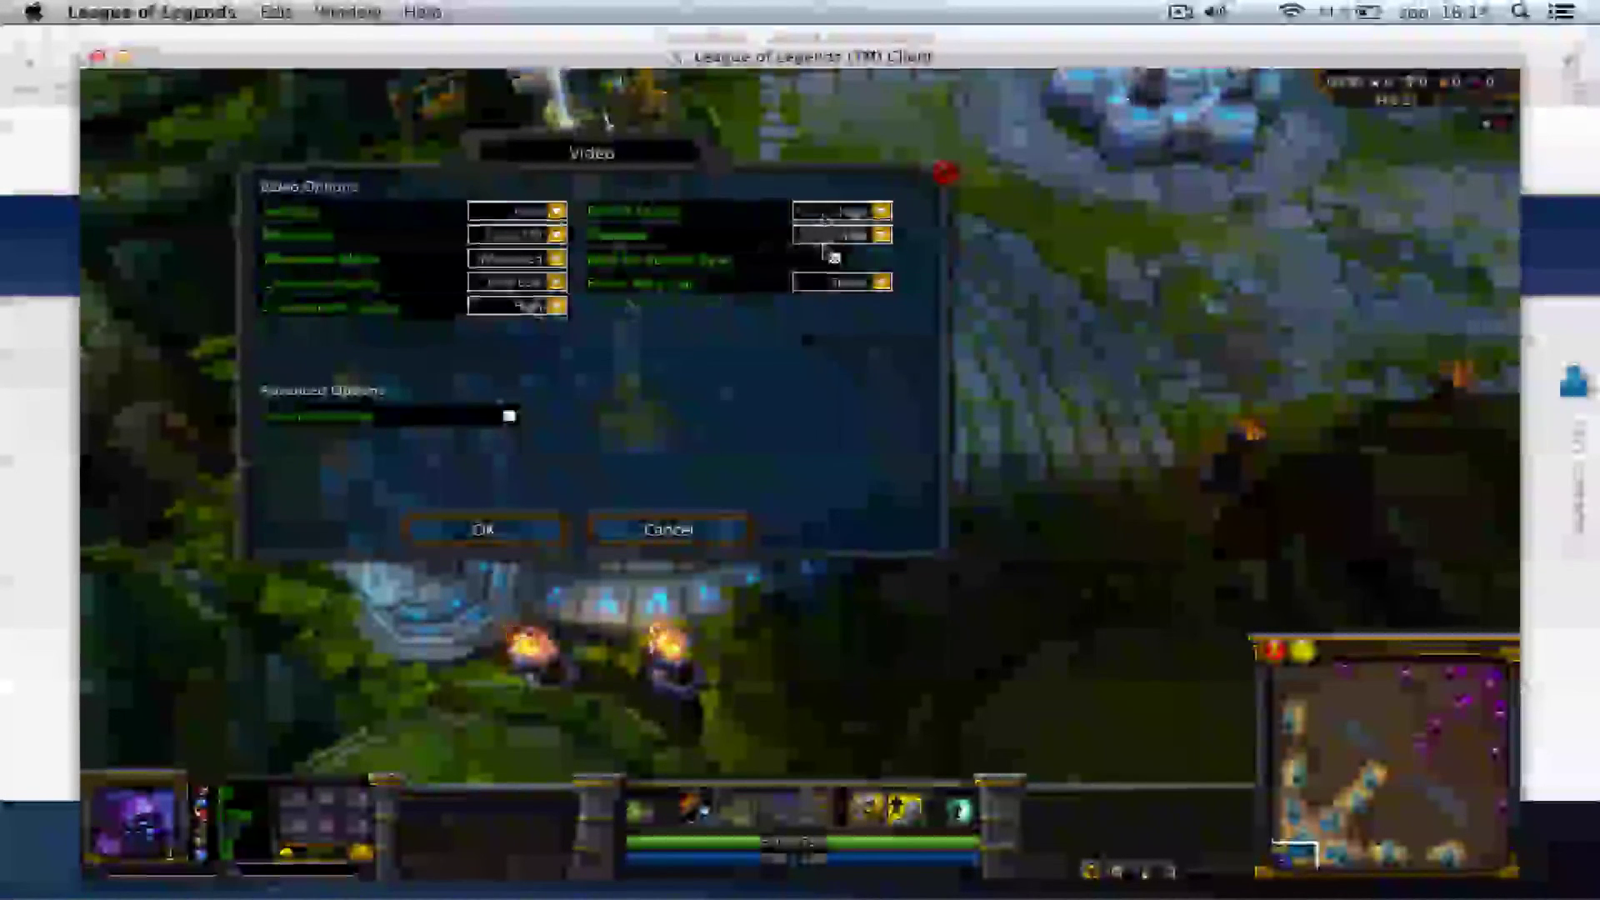
{"action": "left_click", "coordinate": [528, 527]}
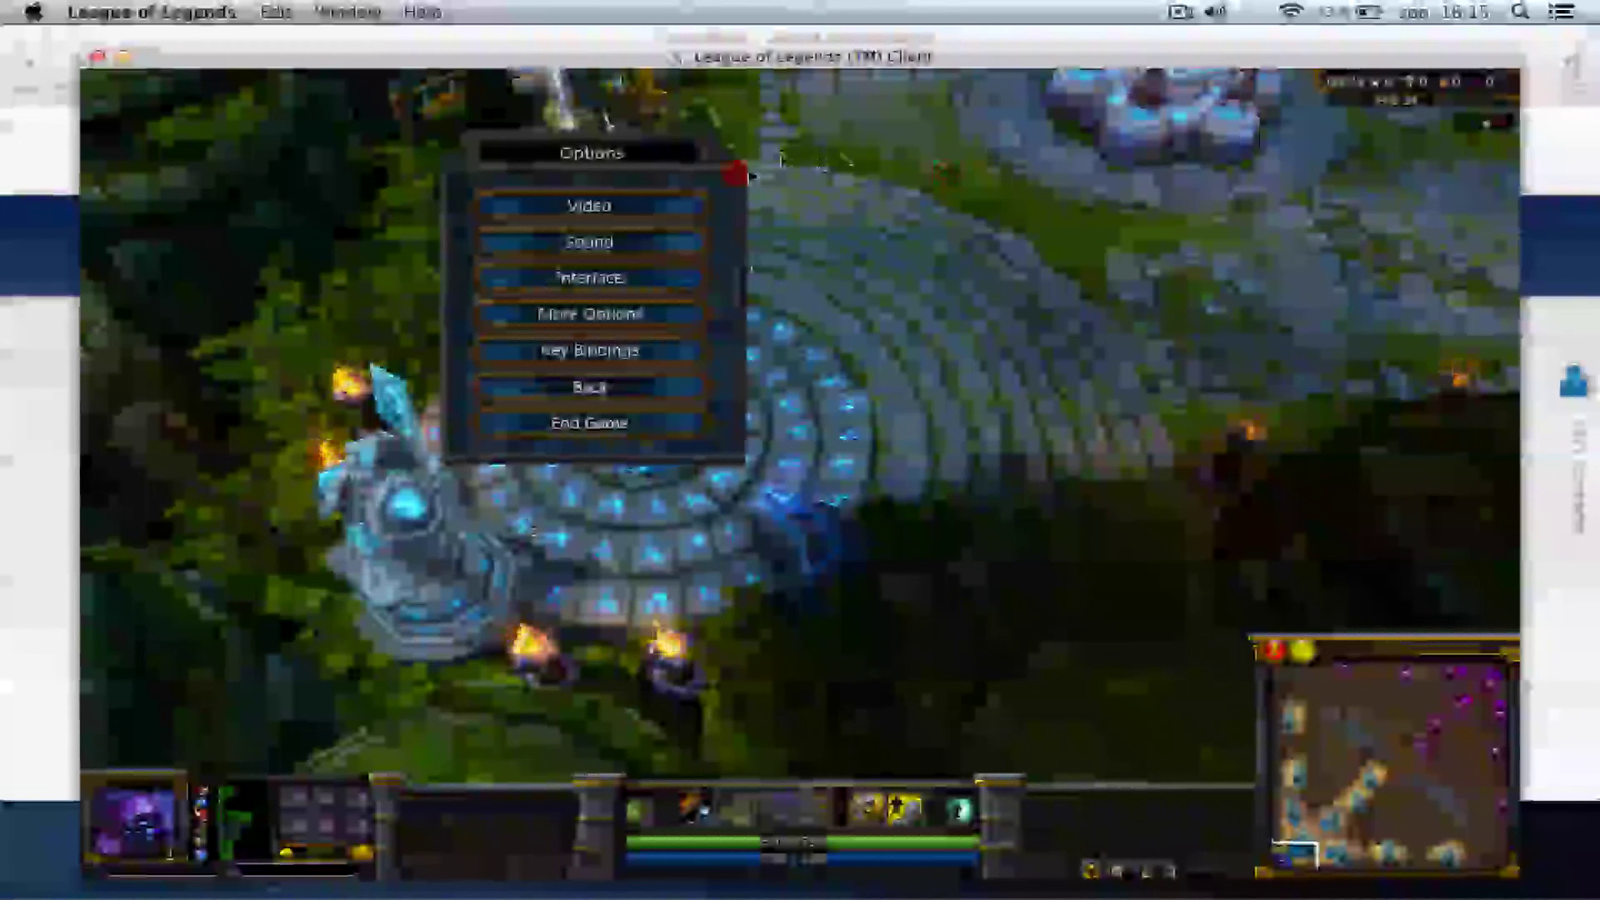
{"action": "left_click", "coordinate": [744, 174]}
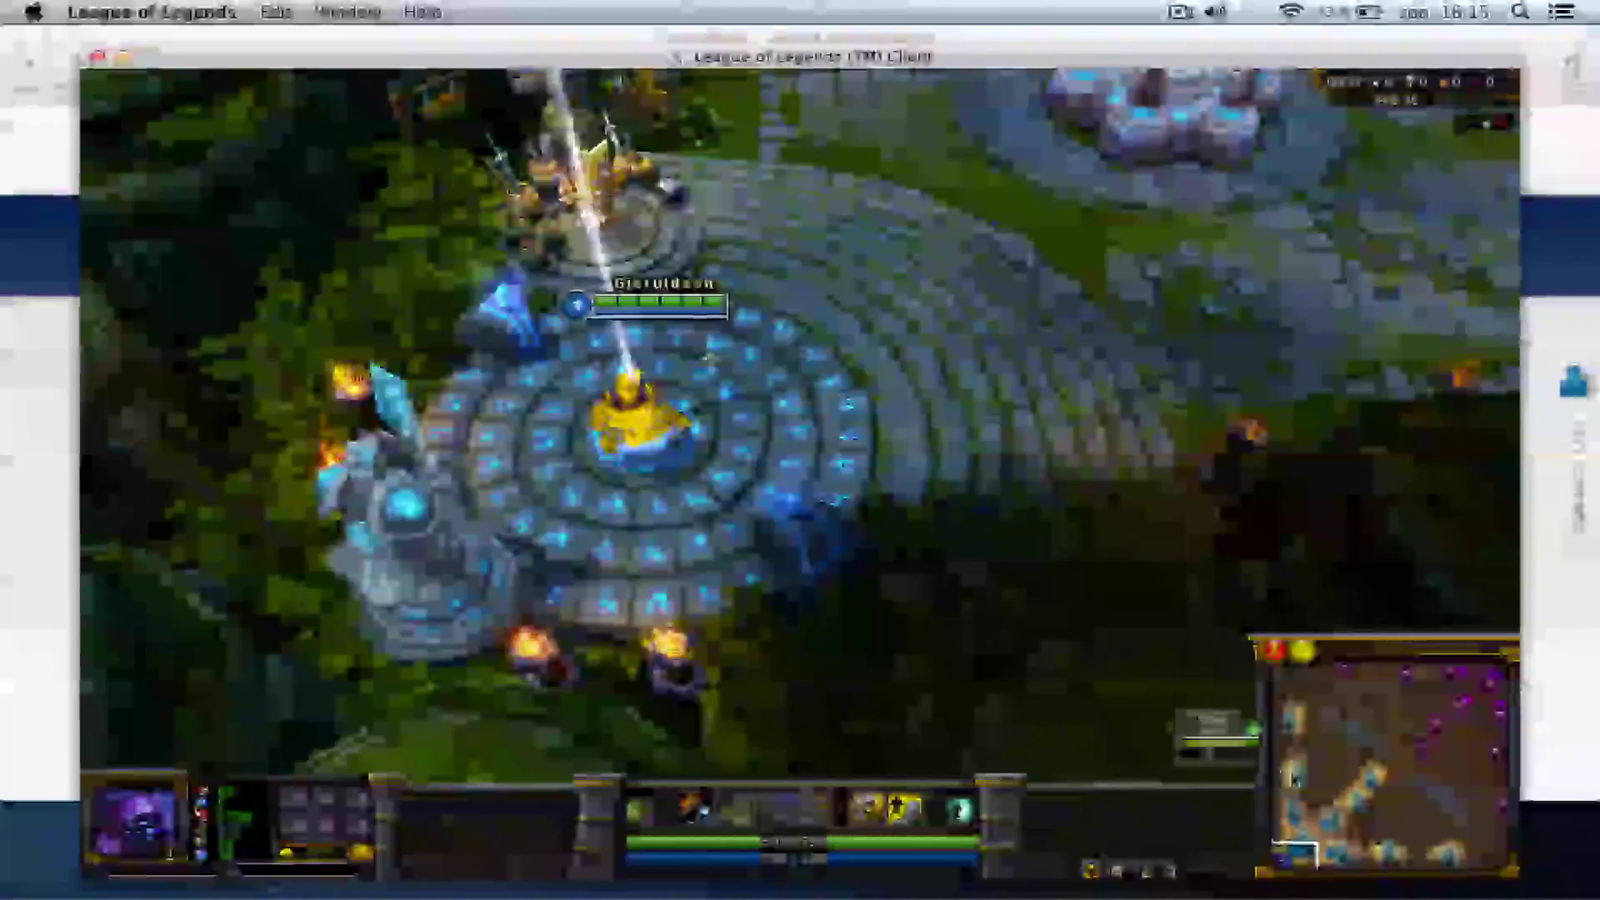